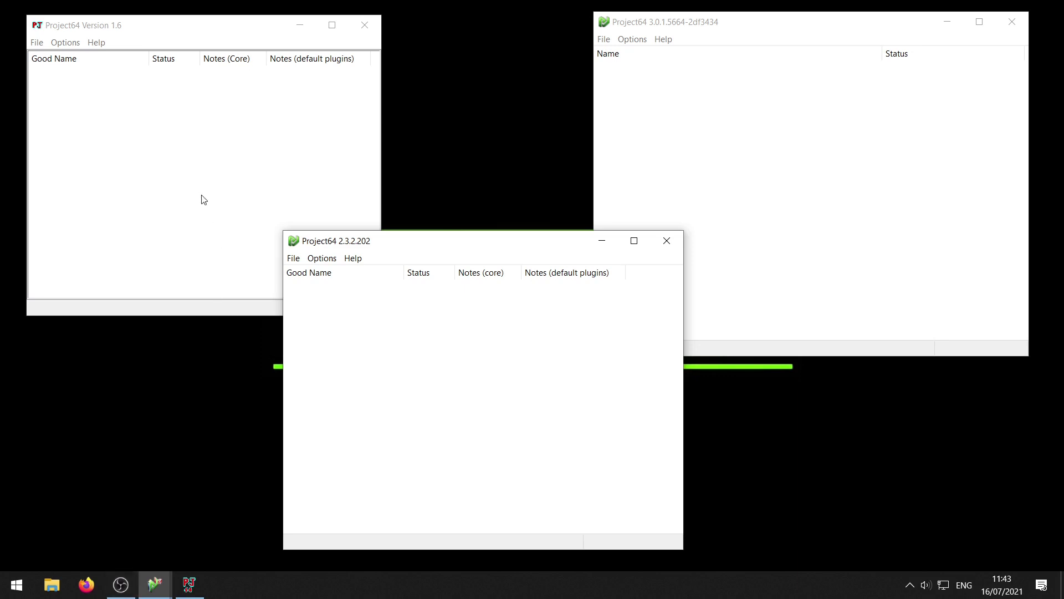
{"action": "left_click", "coordinate": [146, 36]}
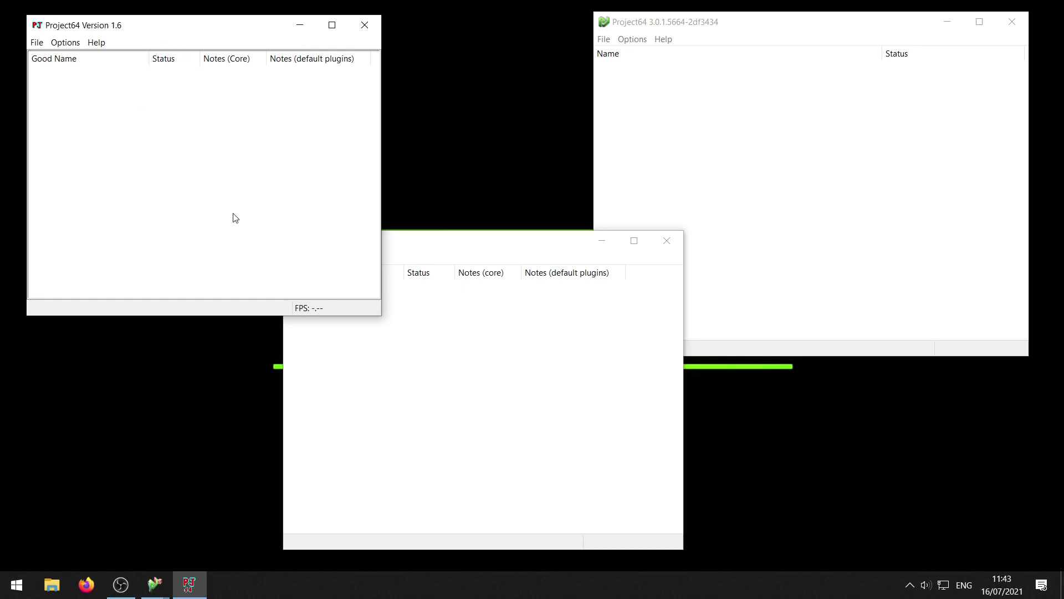
{"action": "left_click", "coordinate": [459, 246]}
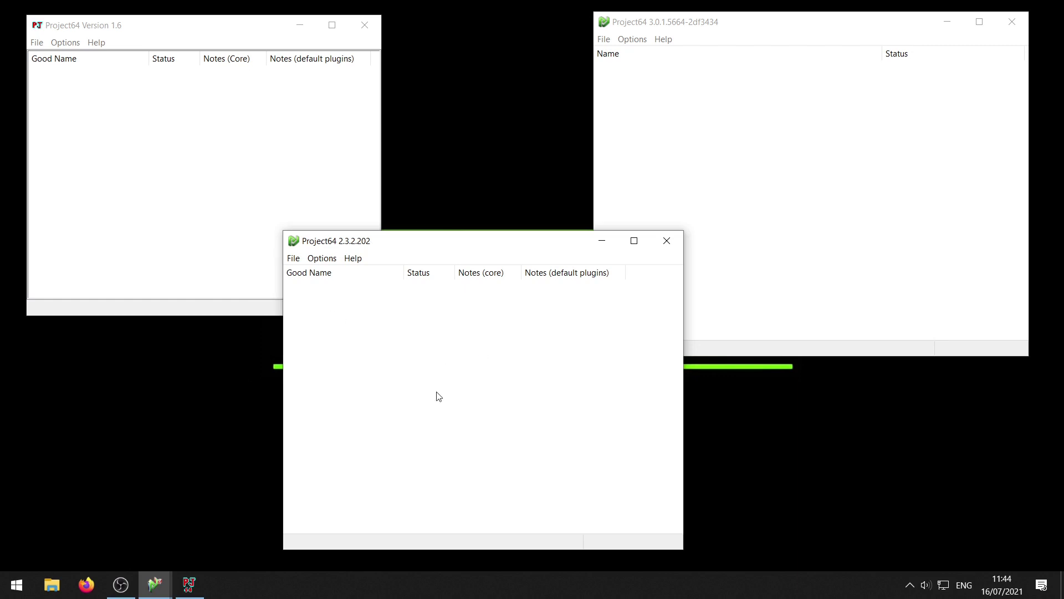
{"action": "left_click", "coordinate": [801, 145]}
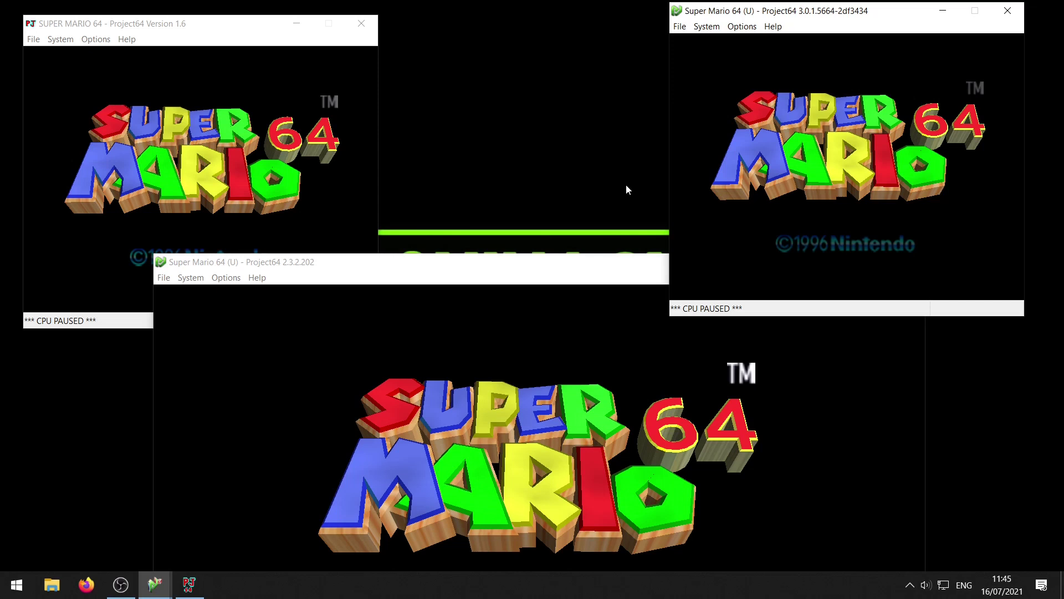
Step: Turn off Hide Advanced Settings in Project64 1.6, 2.3.2 and 3.0.1, and apply the settings in each
{"action": "left_click", "coordinate": [96, 38]}
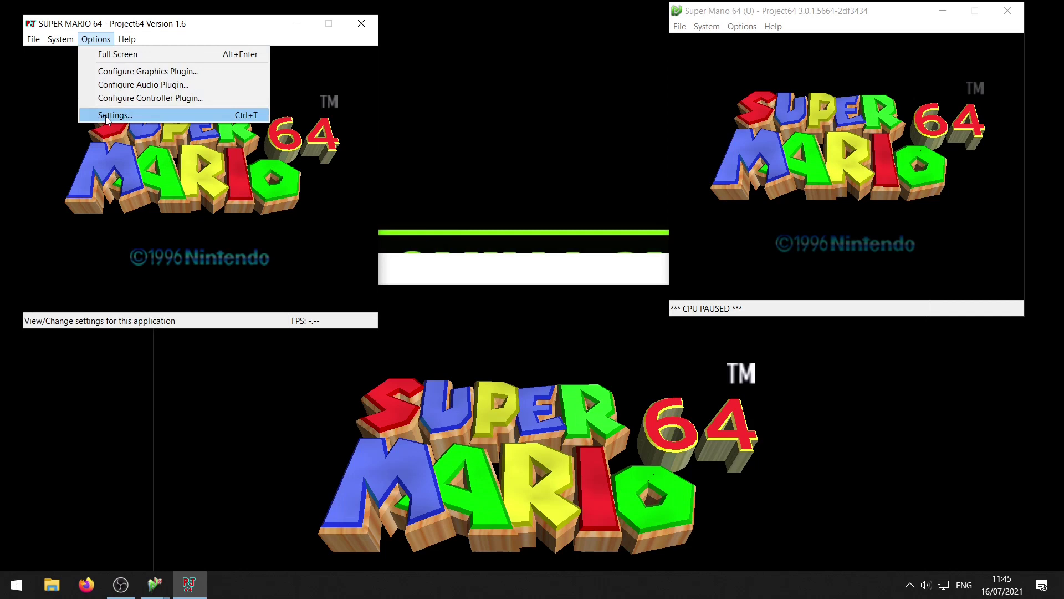
{"action": "left_click", "coordinate": [106, 115]}
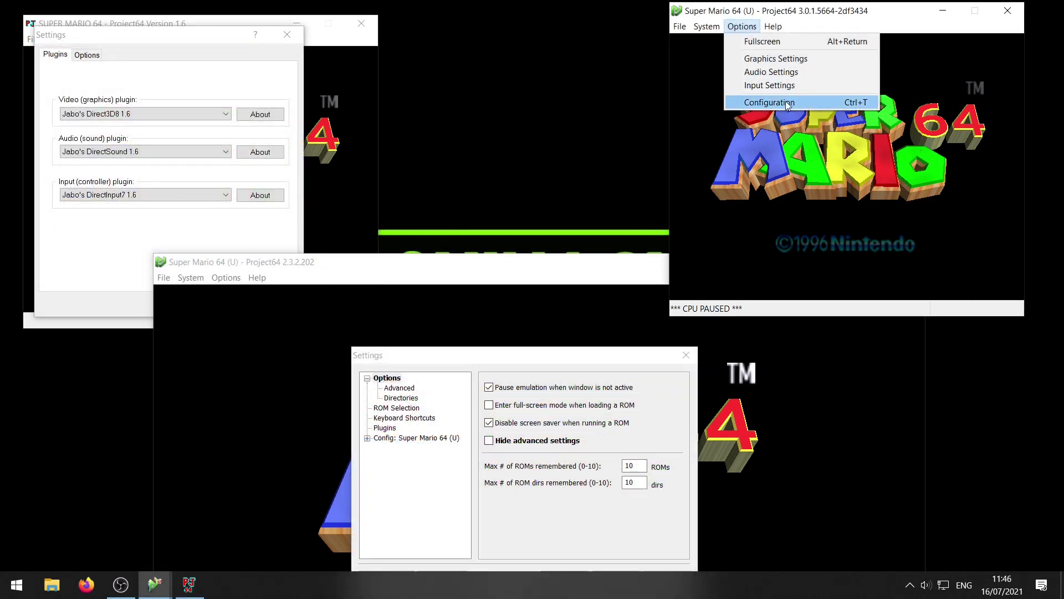
{"action": "left_click", "coordinate": [788, 103]}
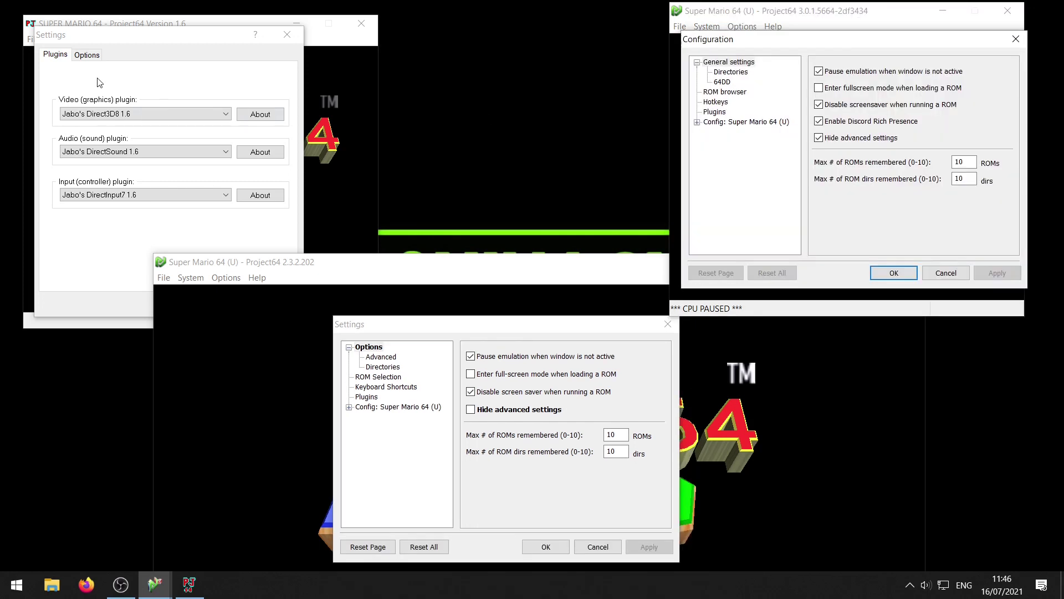
{"action": "left_click", "coordinate": [92, 56]}
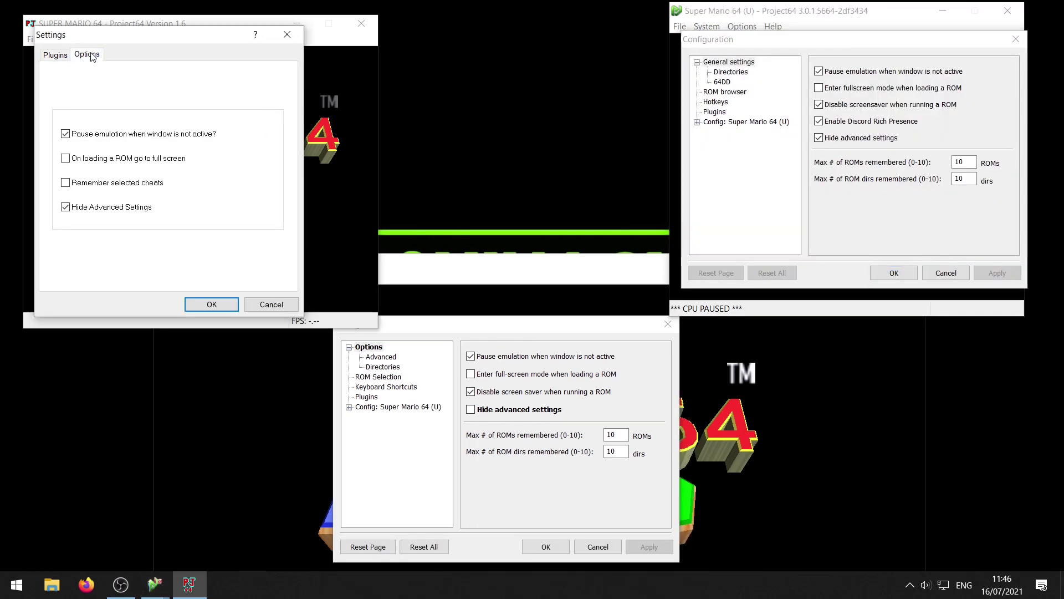
{"action": "left_click", "coordinate": [99, 210]}
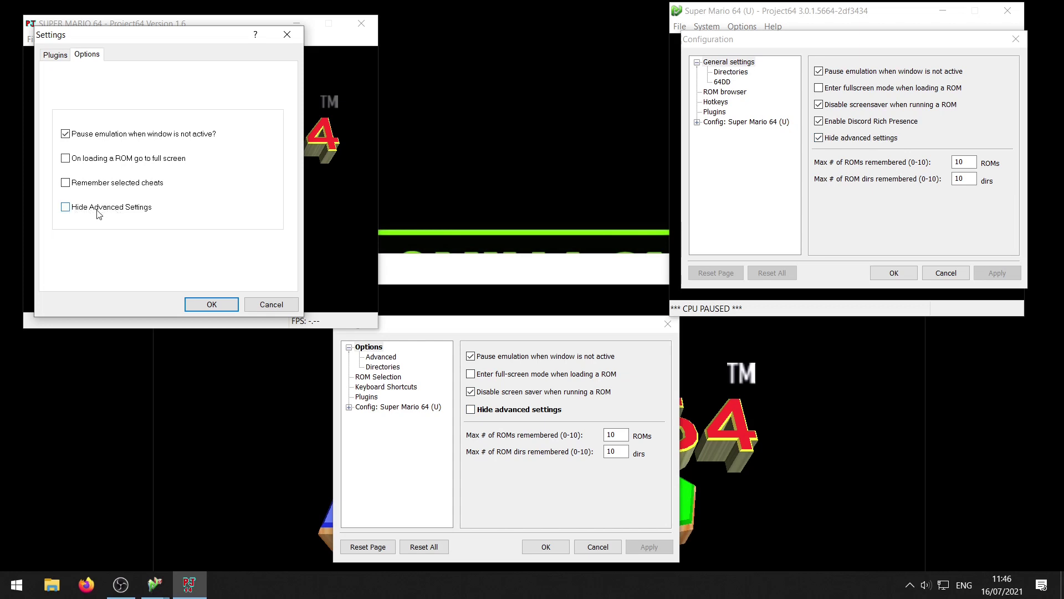
{"action": "left_click", "coordinate": [211, 305]}
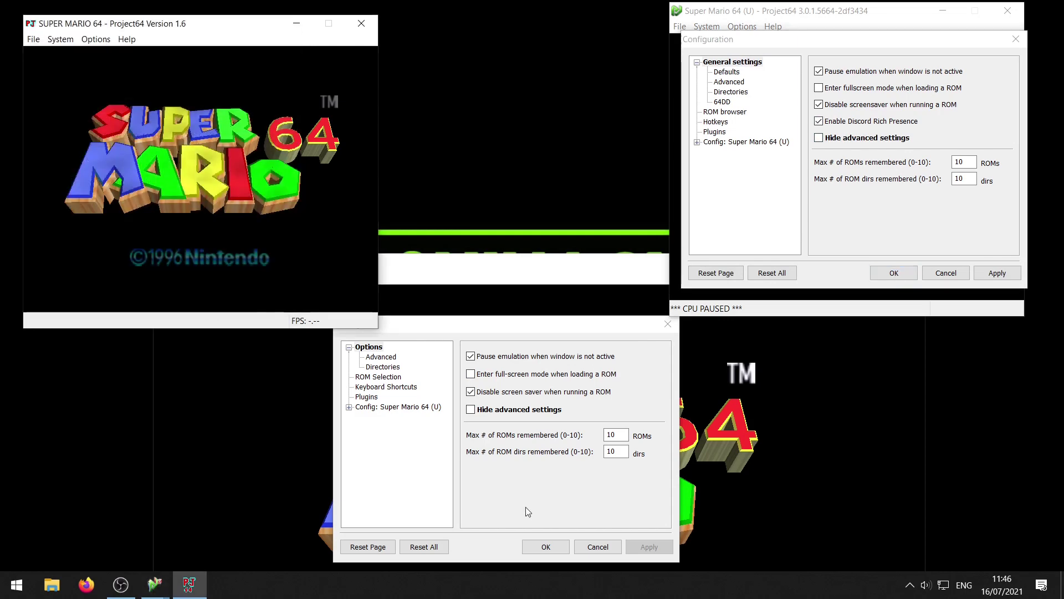
{"action": "left_click", "coordinate": [547, 548]}
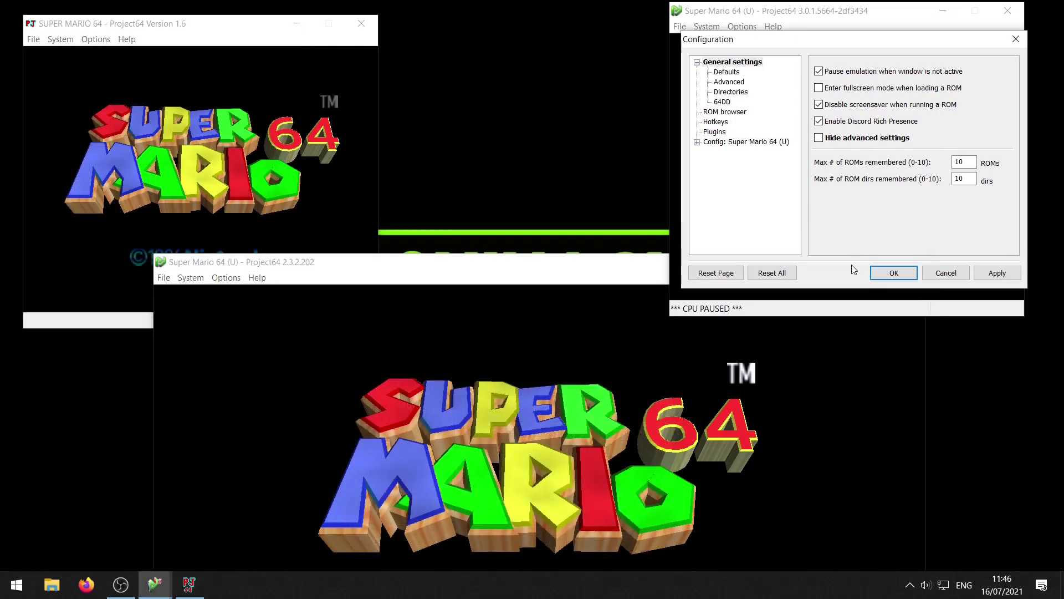
{"action": "left_click", "coordinate": [893, 273]}
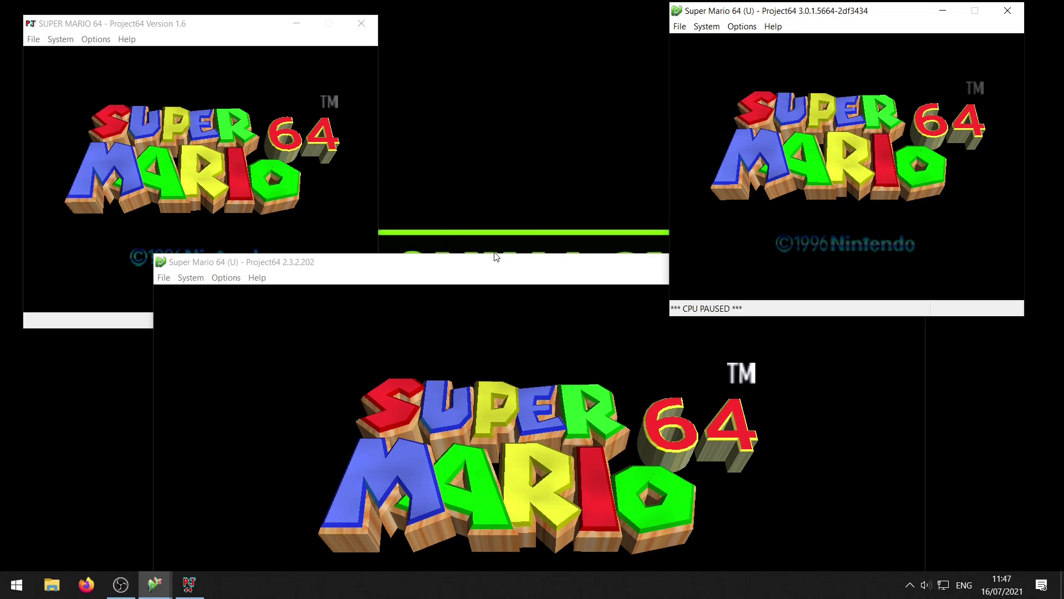
{"action": "left_click", "coordinate": [265, 157]}
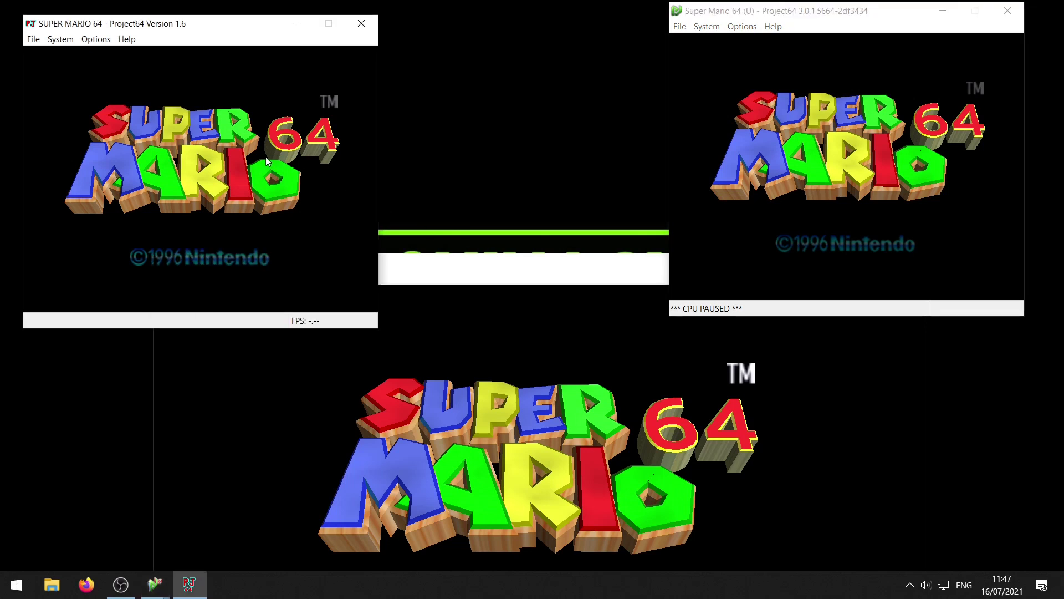
{"action": "key", "text": "ctrl+c"}
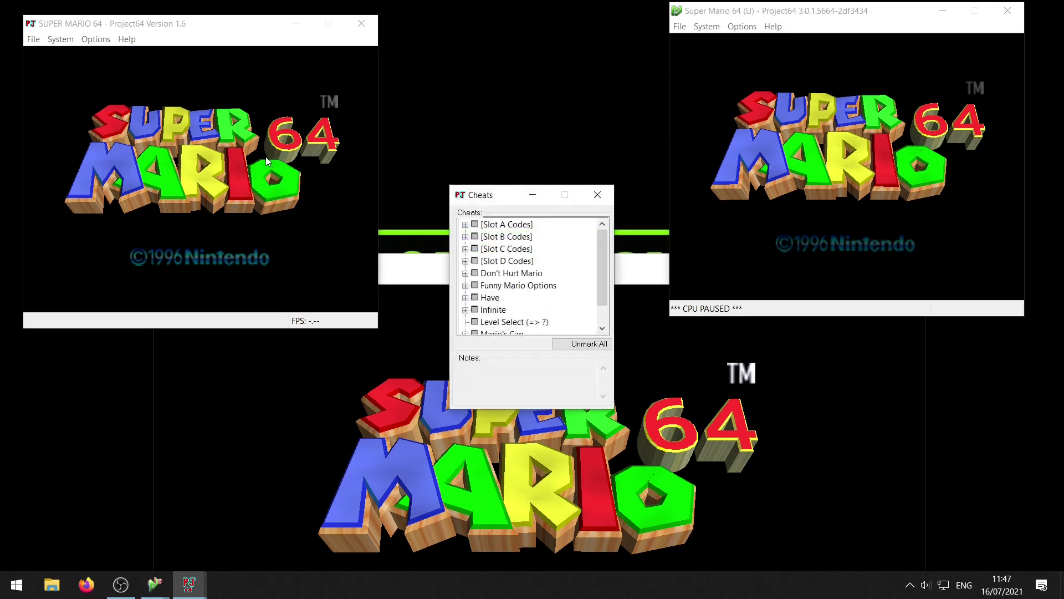
{"action": "left_click", "coordinate": [597, 194]}
{"action": "left_click", "coordinate": [61, 40]}
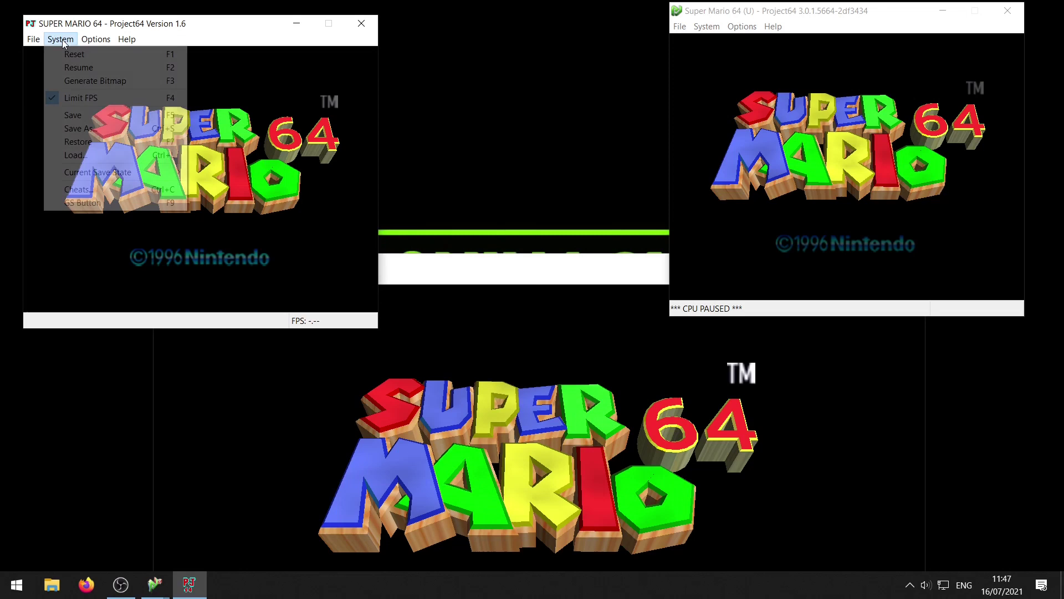
{"action": "left_click", "coordinate": [548, 294]}
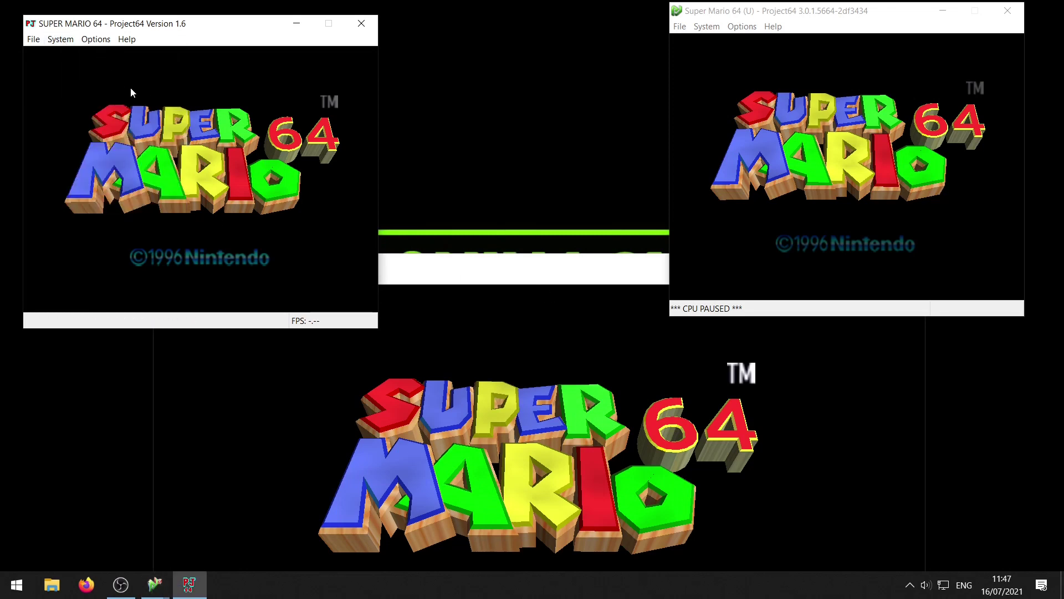
Step: Open the cheat lists and start a new cheat in Project64 1.6, placing the Add Cheat window beside its list
{"action": "key", "text": "ctrl+c"}
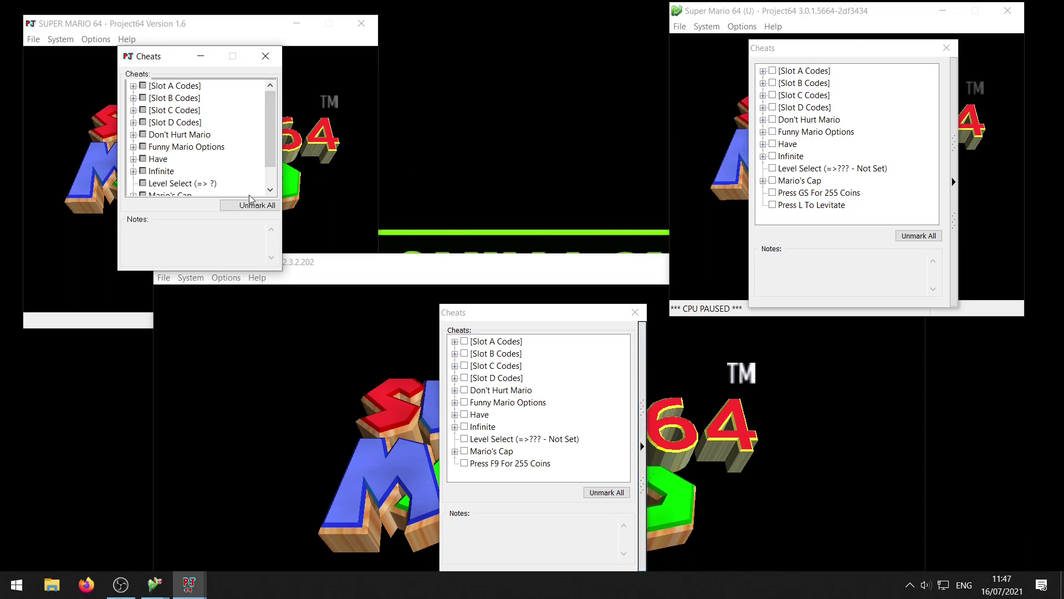
{"action": "scroll", "coordinate": [243, 161], "scroll_direction": "down", "scroll_amount": 1}
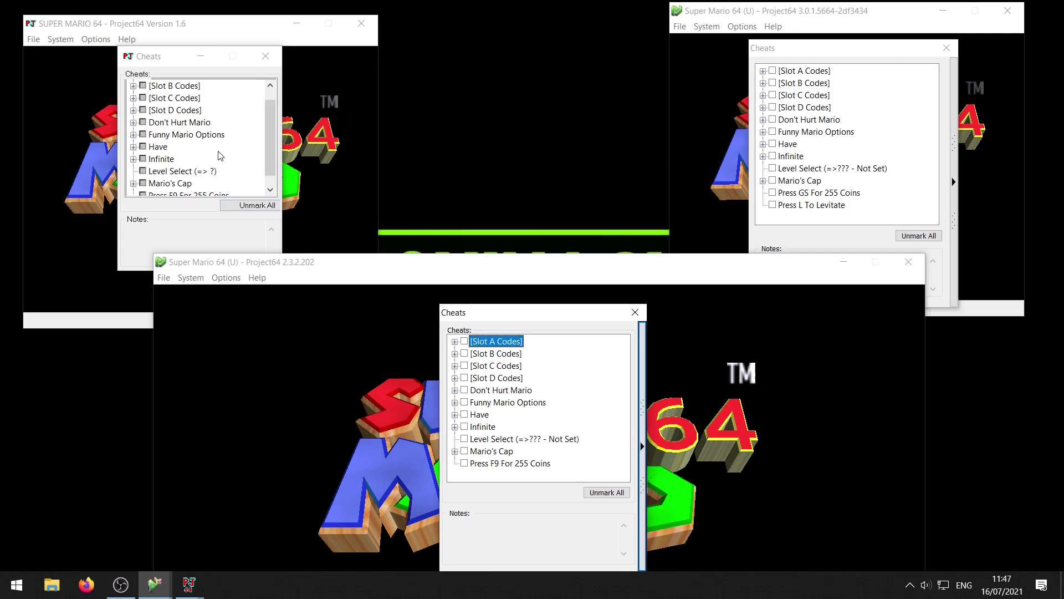
{"action": "left_click_drag", "start_coordinate": [274, 146], "coordinate": [248, 136]}
{"action": "right_click", "coordinate": [235, 159]}
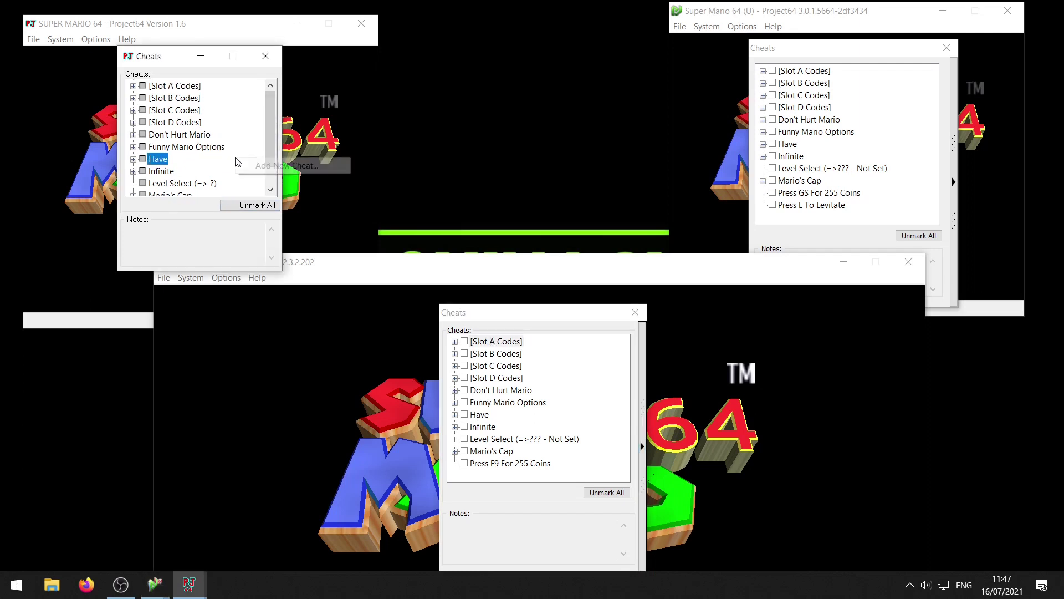
{"action": "left_click", "coordinate": [275, 166]}
{"action": "left_click_drag", "start_coordinate": [498, 164], "coordinate": [362, 48]}
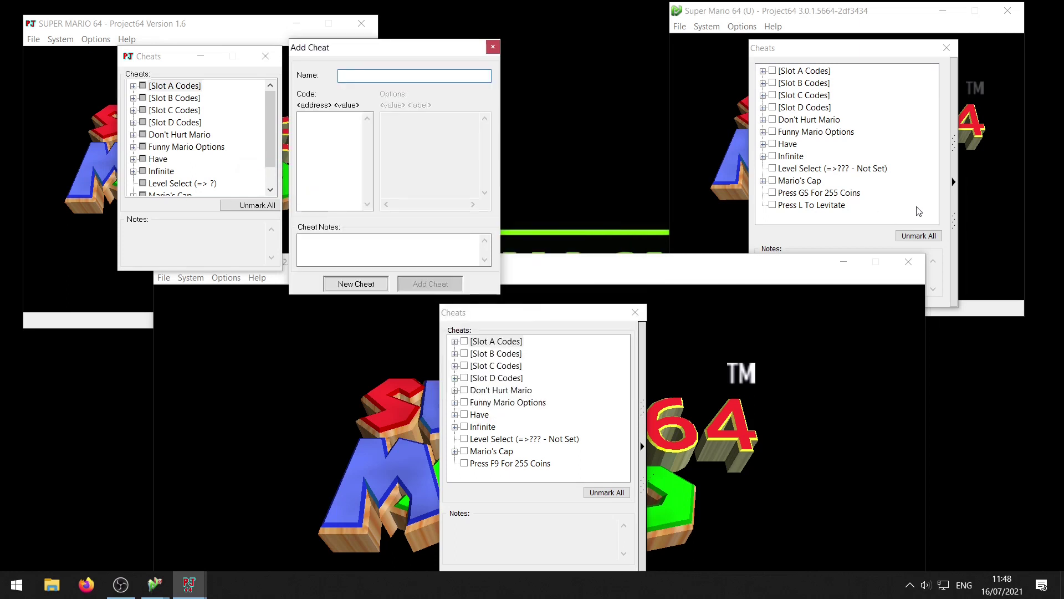
Step: Expand the cheat entry pane in the Cheats windows of Project64 2.3.2 and 3.0.1, and reposition both windows
{"action": "left_click", "coordinate": [798, 59]}
{"action": "left_click", "coordinate": [561, 319]}
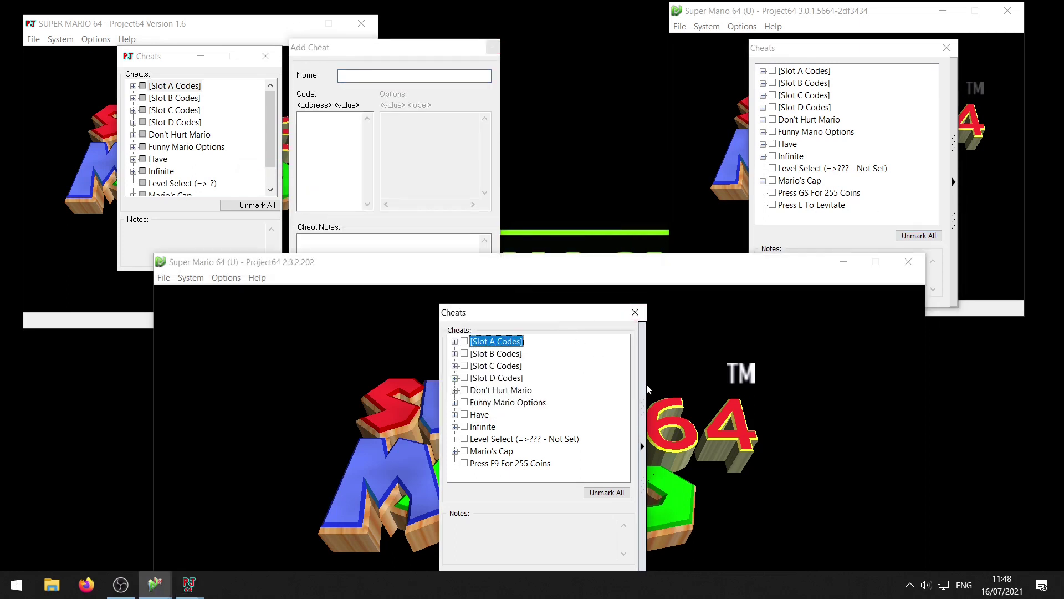
{"action": "left_click", "coordinate": [643, 388]}
{"action": "left_click_drag", "start_coordinate": [616, 317], "coordinate": [571, 318]}
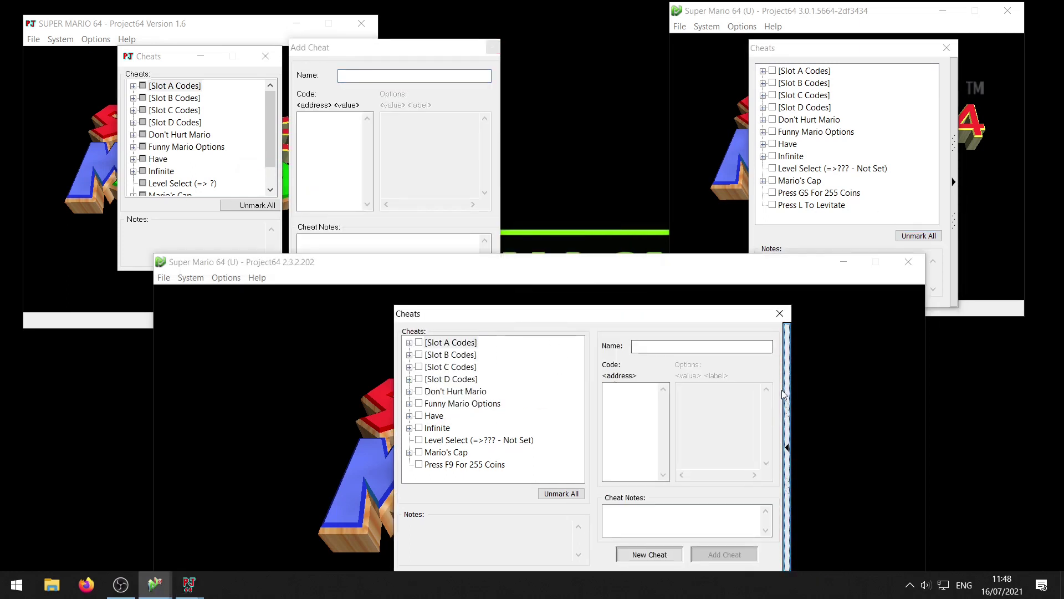
{"action": "left_click_drag", "start_coordinate": [782, 56], "coordinate": [725, 49]}
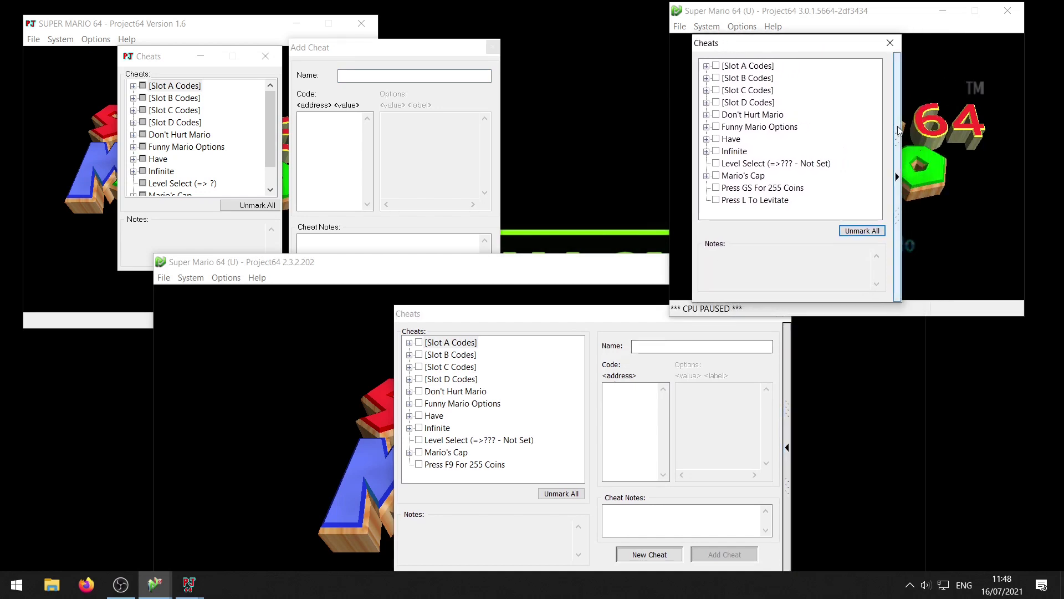
{"action": "left_click", "coordinate": [894, 177]}
{"action": "left_click_drag", "start_coordinate": [812, 49], "coordinate": [744, 46]}
Step: Name the new Project64 1.6 cheat "Always metal" and enter the code 8133B176 0015
{"action": "left_click", "coordinate": [372, 78]}
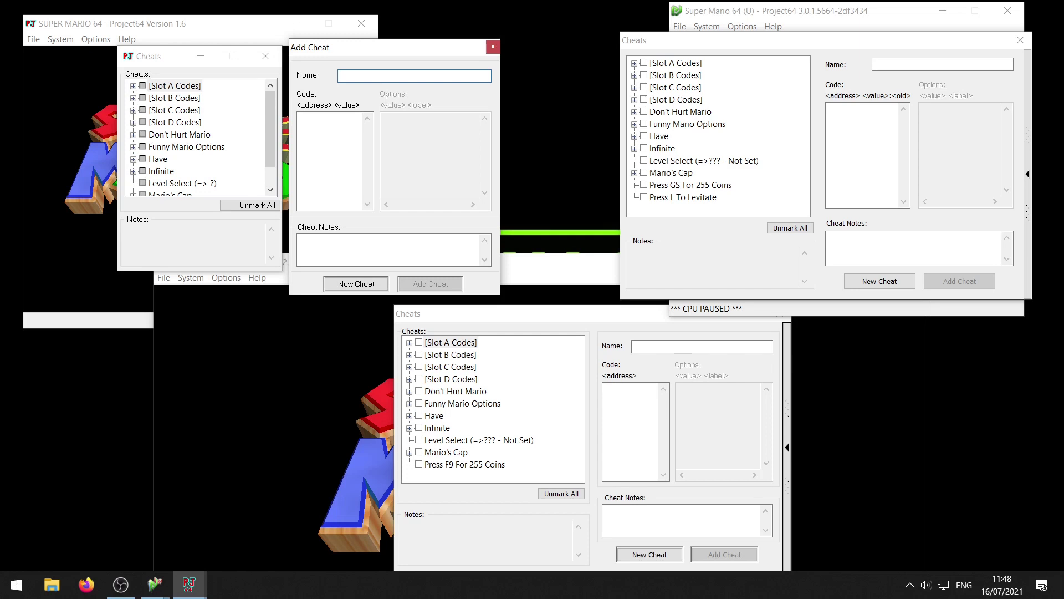
{"action": "type", "text": "Always metal"}
{"action": "left_click", "coordinate": [341, 133]}
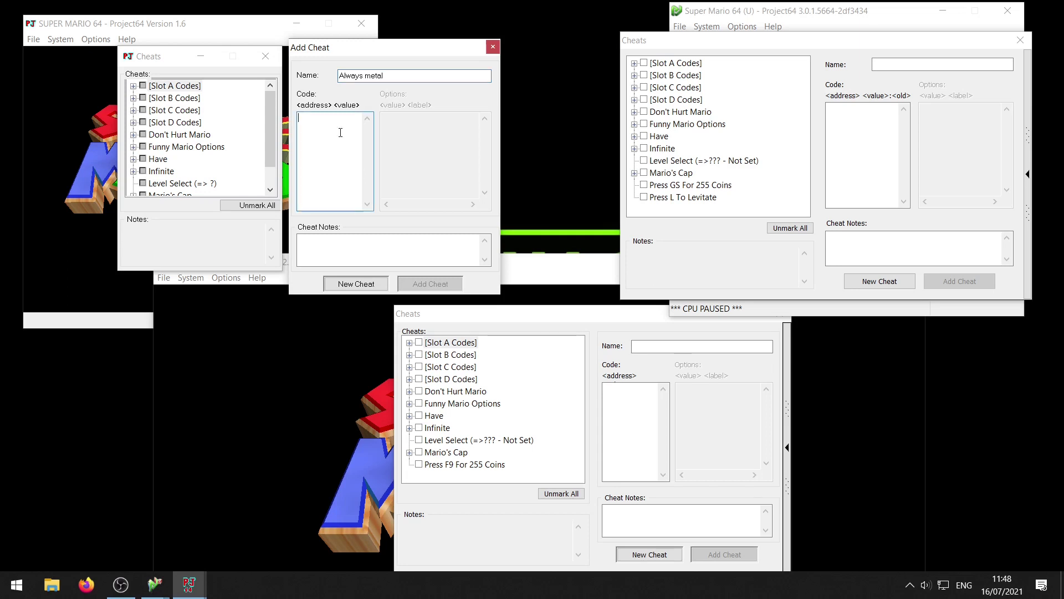
{"action": "key", "text": "ctrl+v"}
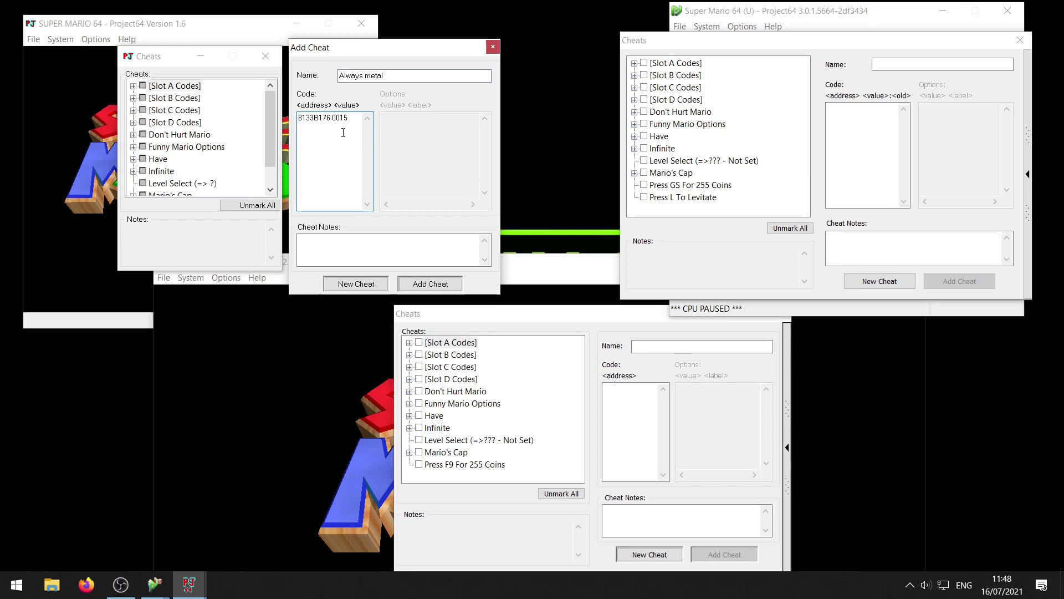
{"action": "left_click", "coordinate": [440, 286]}
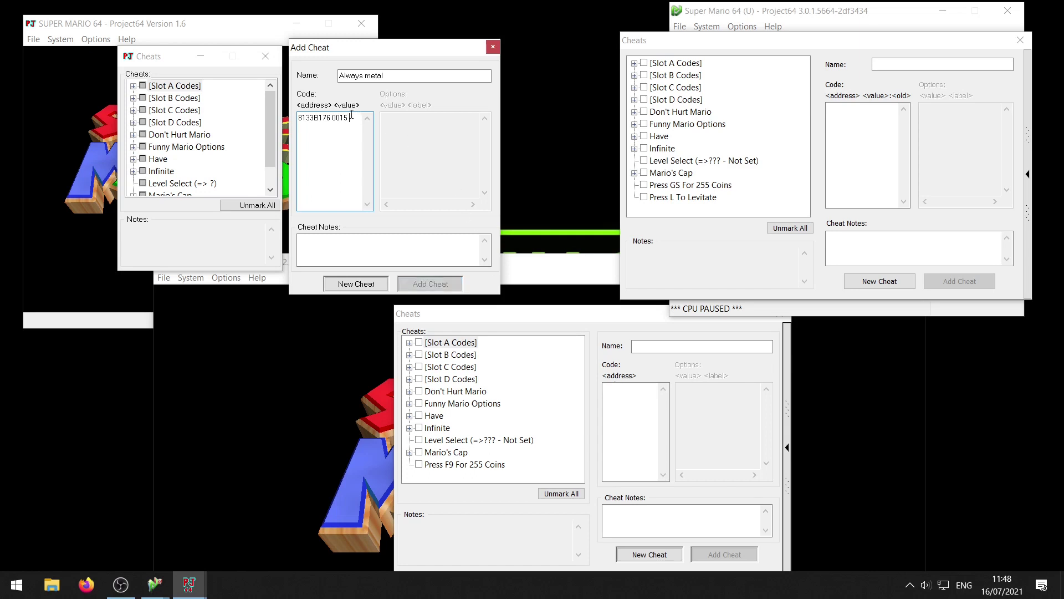
Step: Remove the extra trailing space from the Always metal code, add the cheat to the list and close the Add Cheat window
{"action": "key", "text": "shift+Left"}
{"action": "key", "text": "BackSpace"}
{"action": "mouse_move", "coordinate": [298, 118]}
{"action": "left_mouse_down"}
{"action": "mouse_move", "coordinate": [354, 118]}
{"action": "mouse_move", "coordinate": [290, 118]}
{"action": "left_mouse_up"}
{"action": "left_click", "coordinate": [354, 117]}
{"action": "left_click", "coordinate": [356, 119]}
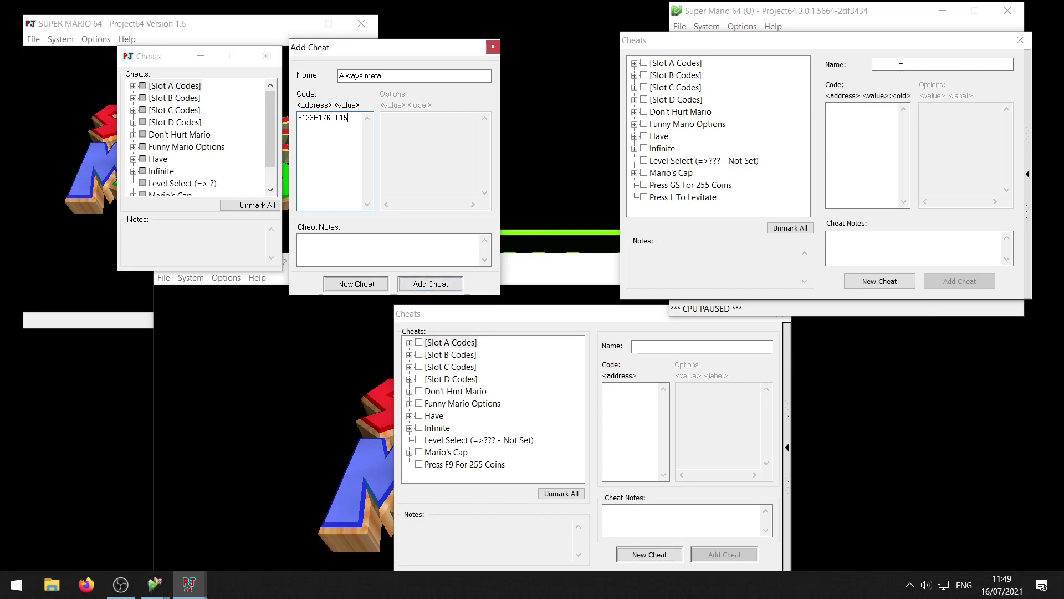
{"action": "left_click", "coordinate": [430, 283]}
{"action": "left_click", "coordinate": [493, 46]}
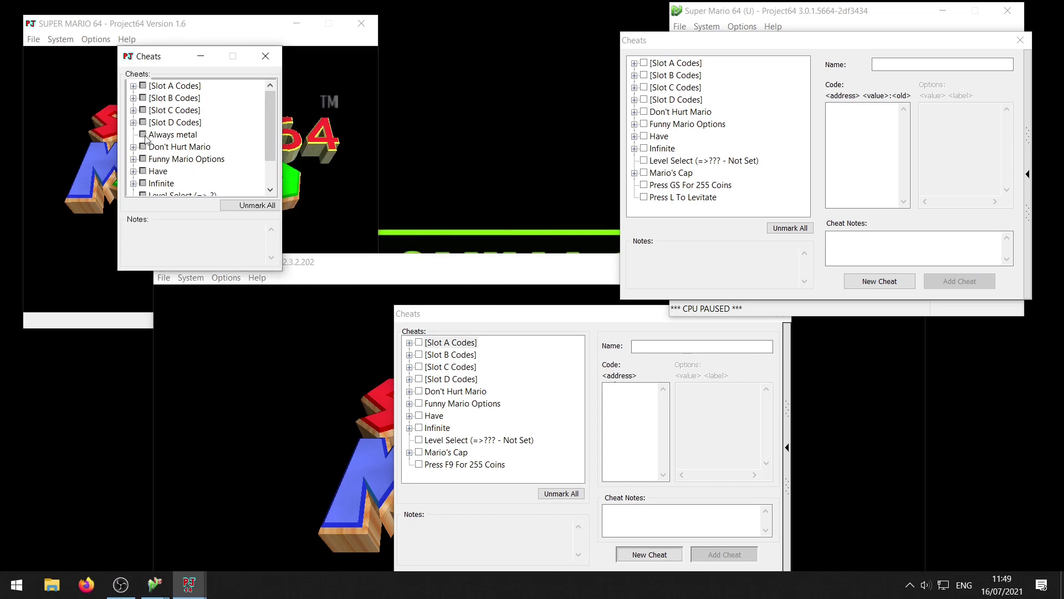
Step: Enable the Always metal cheat in all three Project64 versions and close their Cheats windows
{"action": "left_click", "coordinate": [644, 116]}
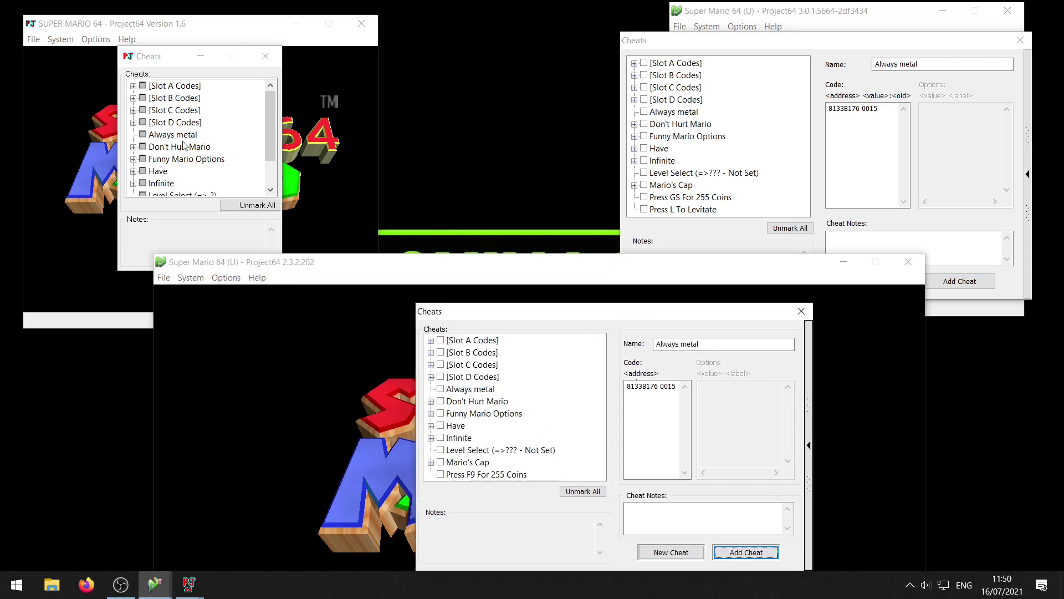
{"action": "left_click", "coordinate": [143, 134]}
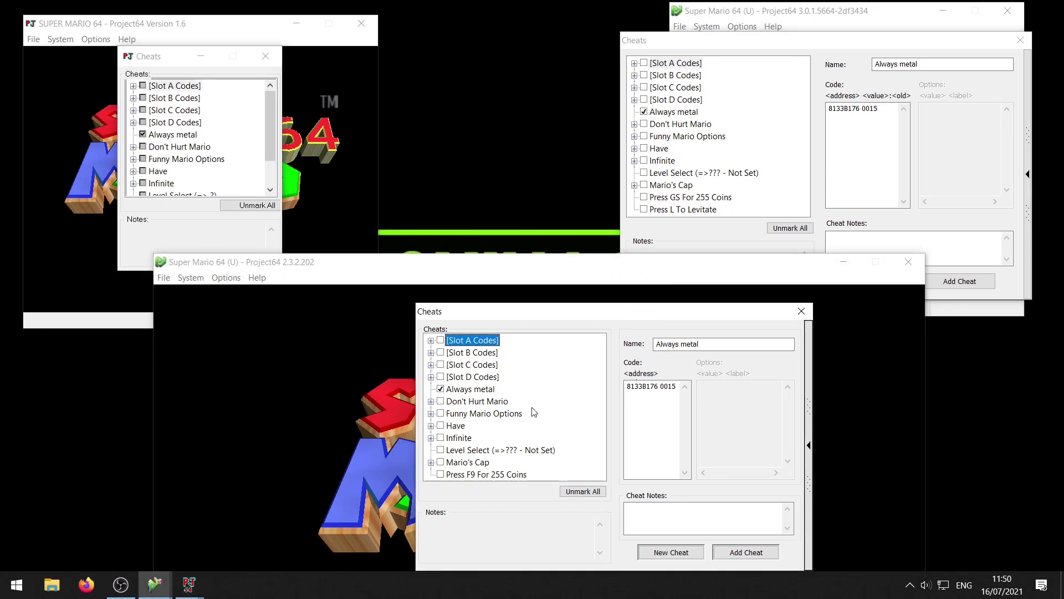
{"action": "left_click", "coordinate": [801, 311]}
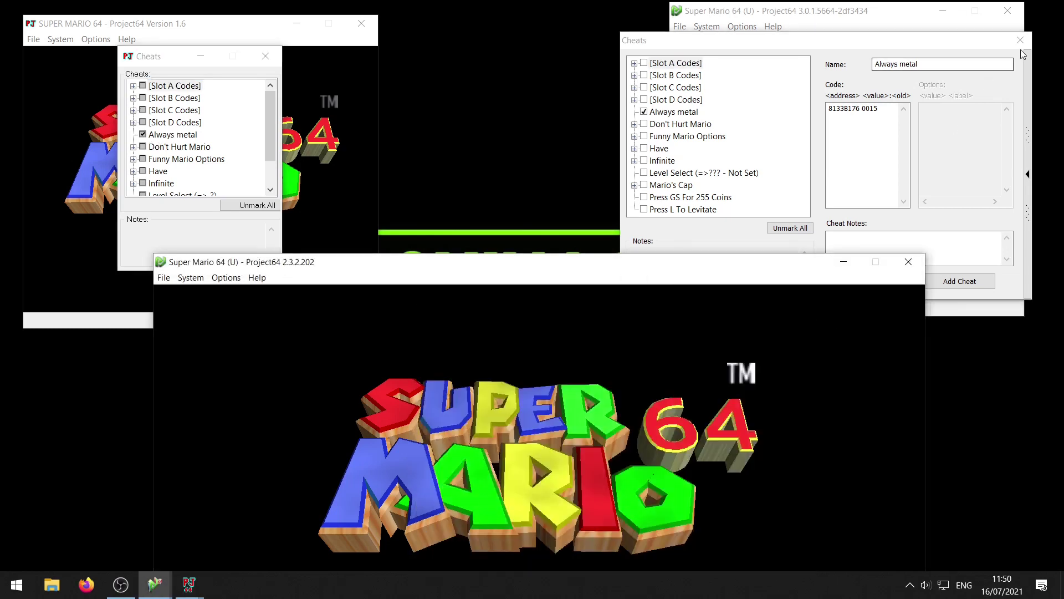
{"action": "left_click", "coordinate": [1020, 41]}
{"action": "left_click", "coordinate": [266, 56]}
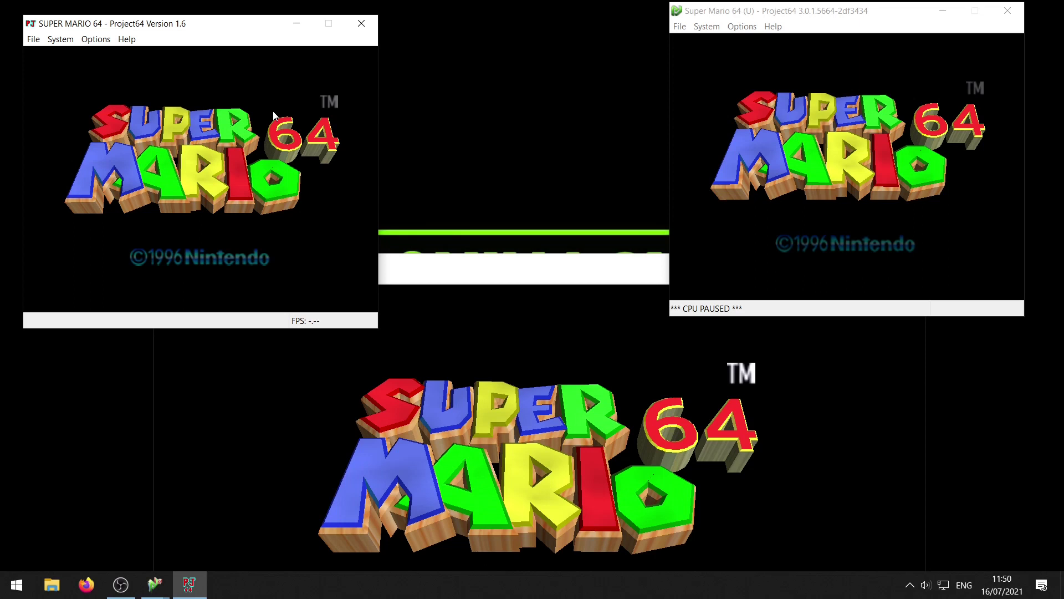
Step: Examine the reset commands available for the running game in Project64 1.6, 2.3.2 and 3.0.1
{"action": "left_click", "coordinate": [61, 42]}
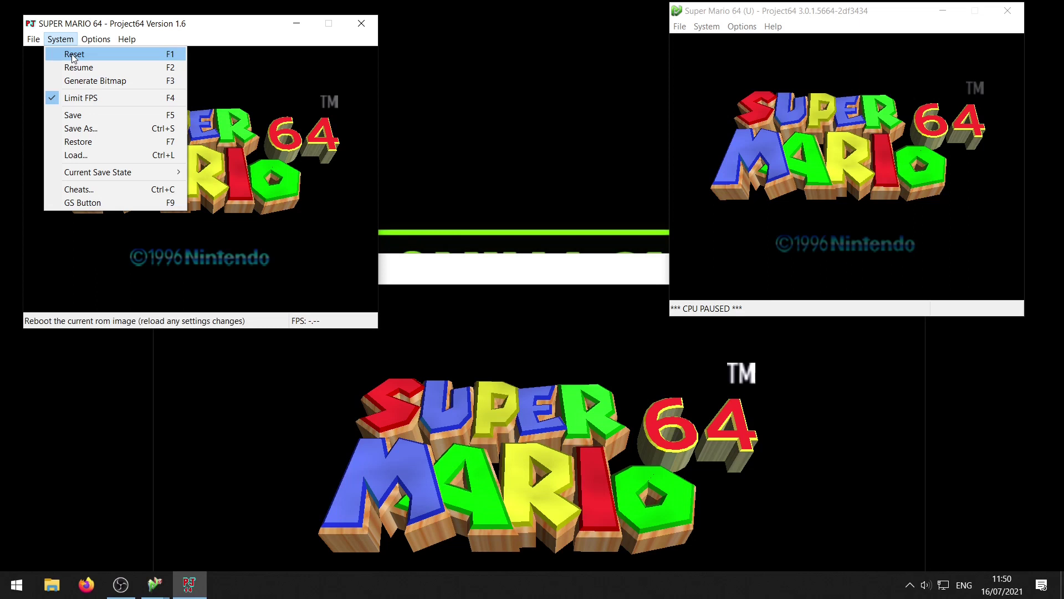
{"action": "left_click", "coordinate": [516, 300]}
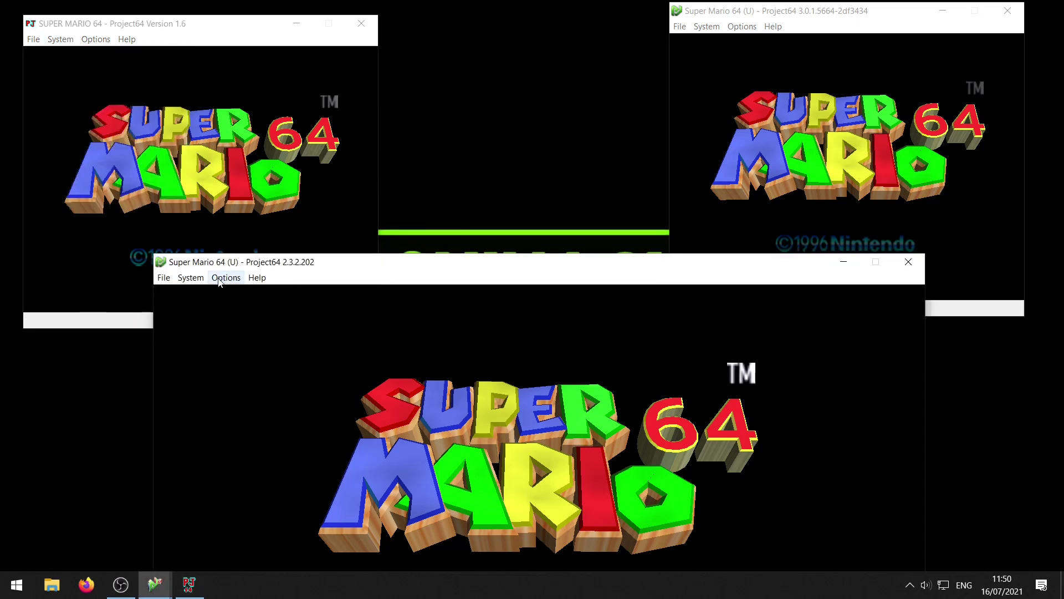
{"action": "left_click", "coordinate": [191, 277]}
{"action": "mouse_move", "coordinate": [200, 291]}
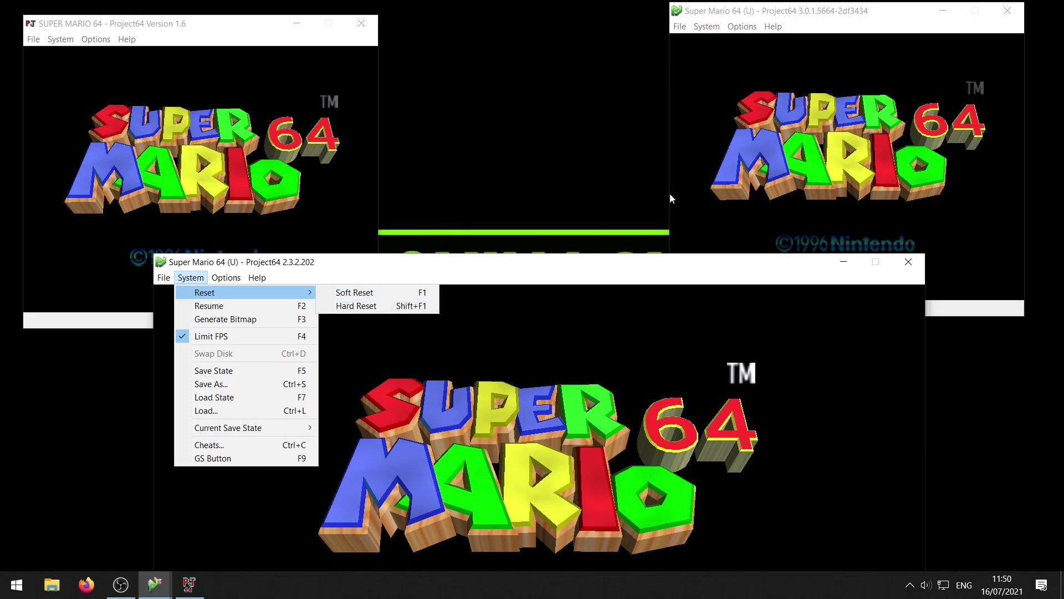
{"action": "left_click", "coordinate": [693, 138]}
{"action": "left_click", "coordinate": [707, 26]}
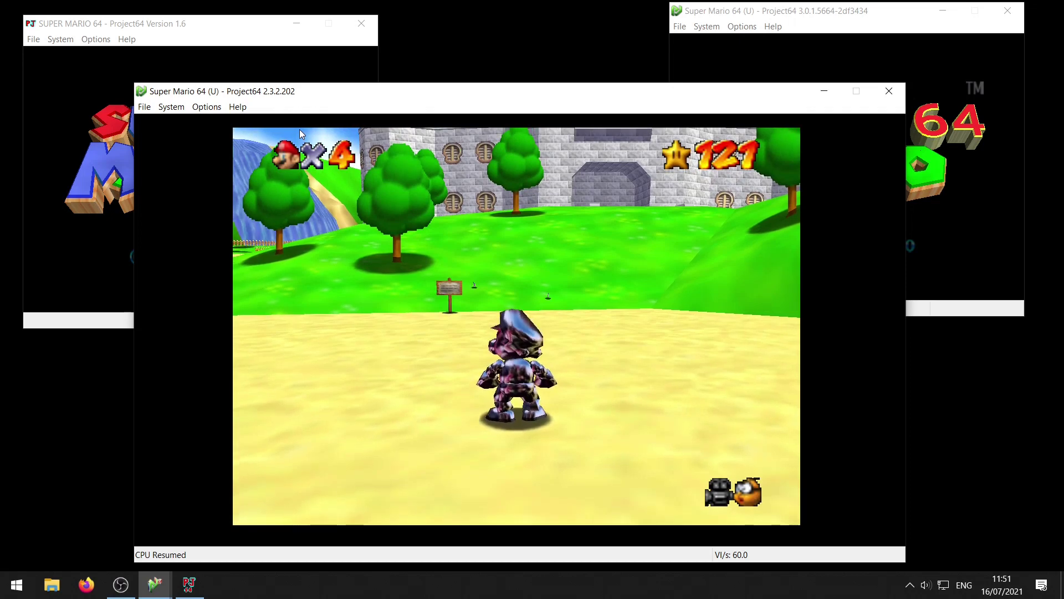
Step: Walk Mario around the castle grounds in Project64 2.3.2 to check the effect of the Always metal cheat
{"action": "key", "text": "Up"}
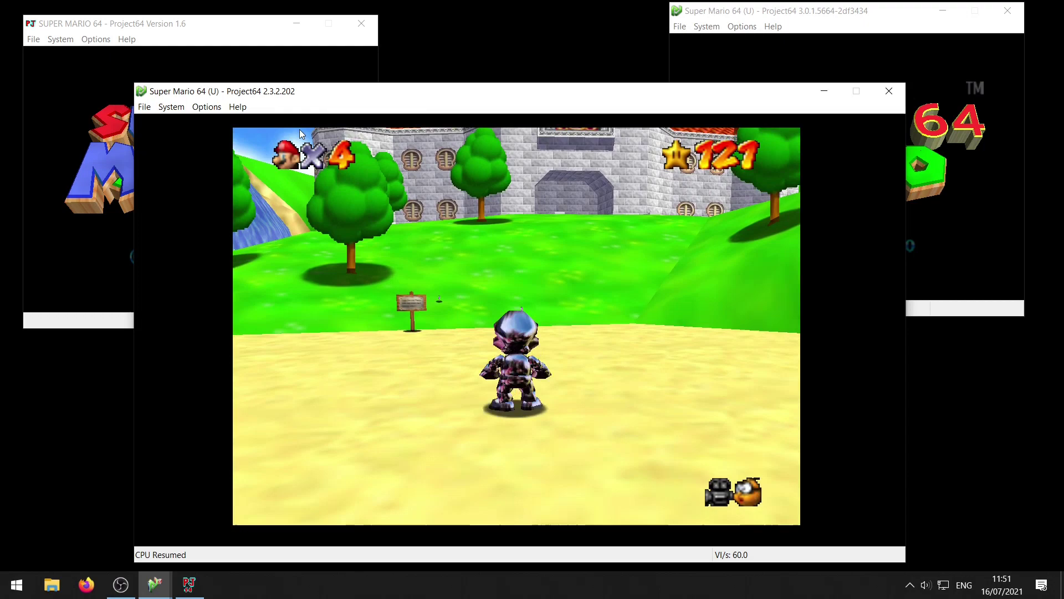
{"action": "key", "text": "Down"}
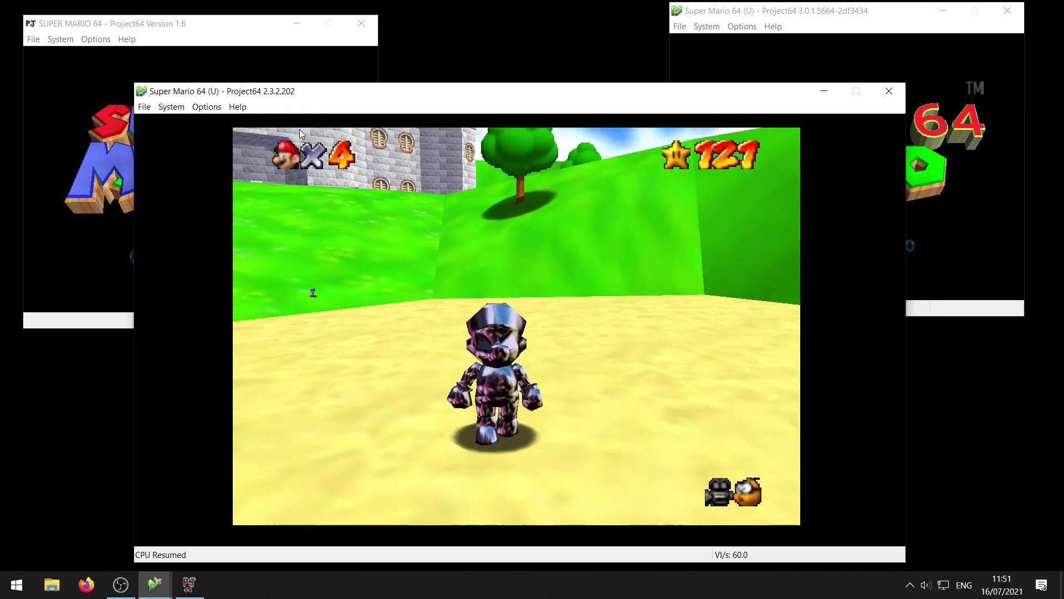
{"action": "key", "text": "Up"}
{"action": "key", "text": "Right"}
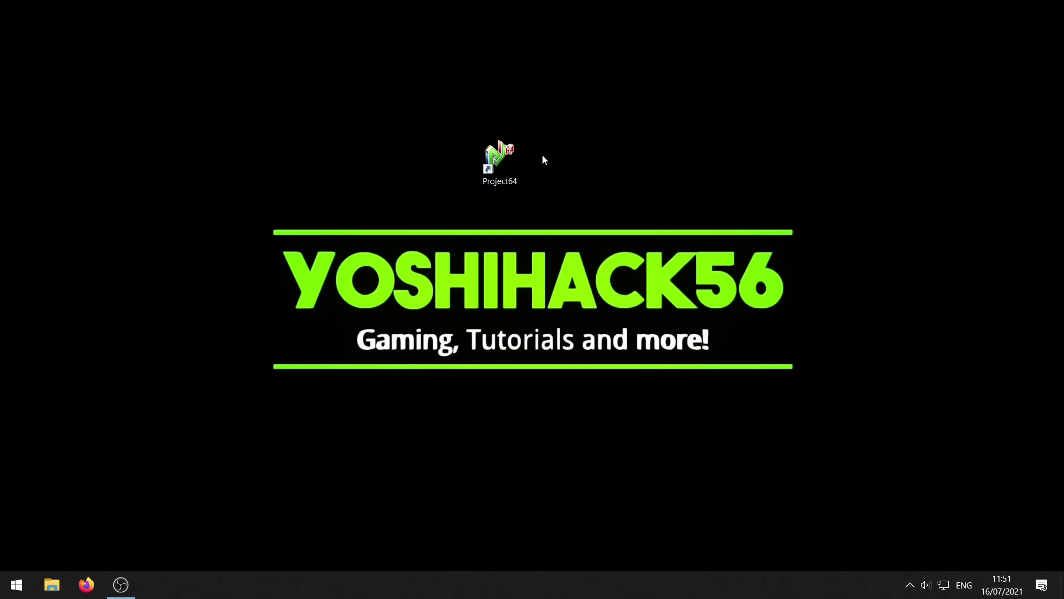
Step: Launch Project64 3.0.1 from its desktop shortcut and move its window towards the middle of the desktop
{"action": "right_click", "coordinate": [509, 167]}
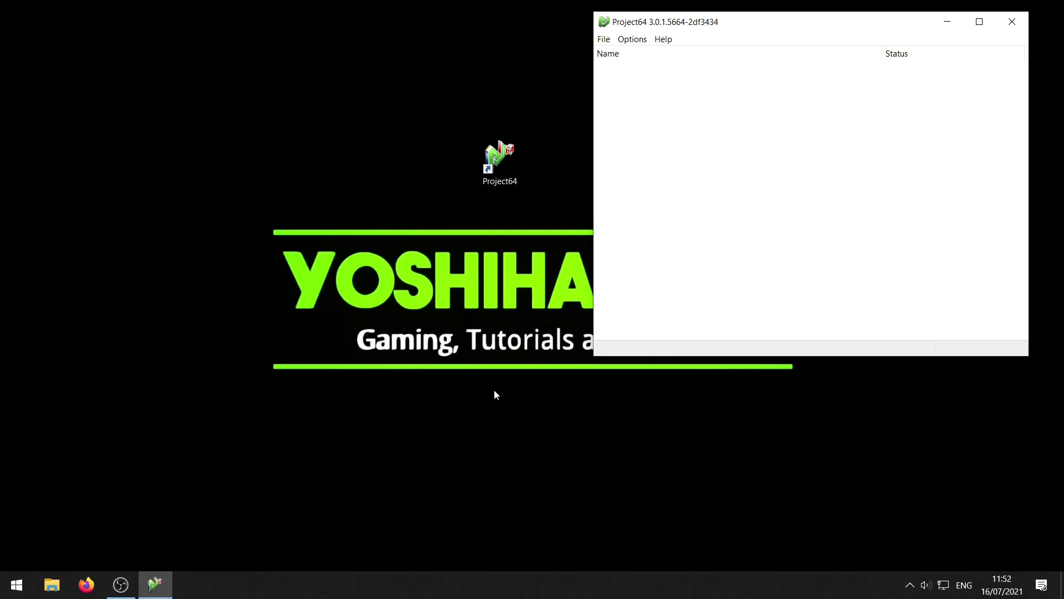
{"action": "left_click_drag", "start_coordinate": [881, 29], "coordinate": [577, 106]}
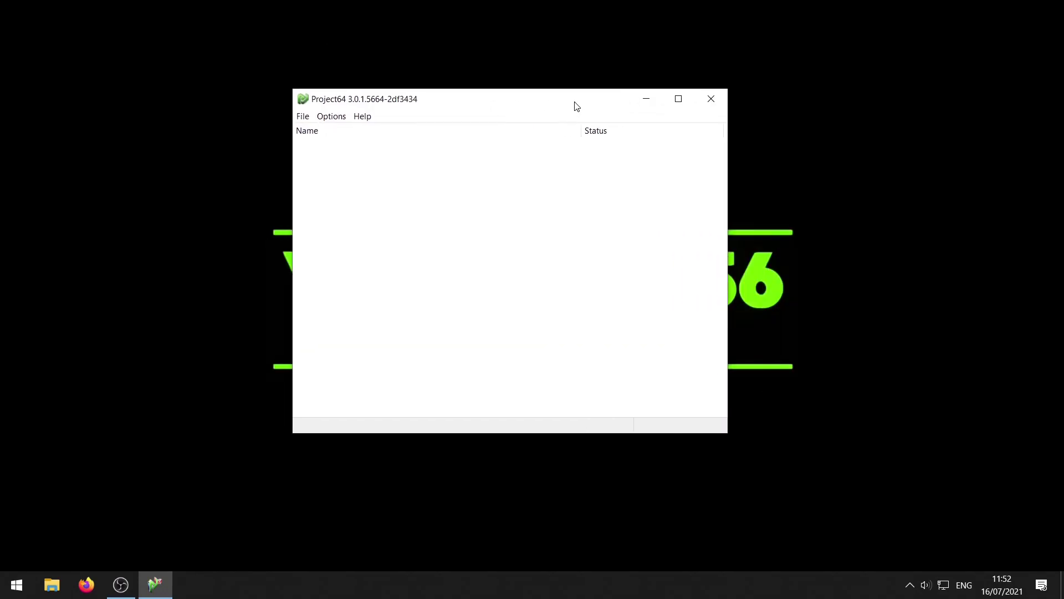